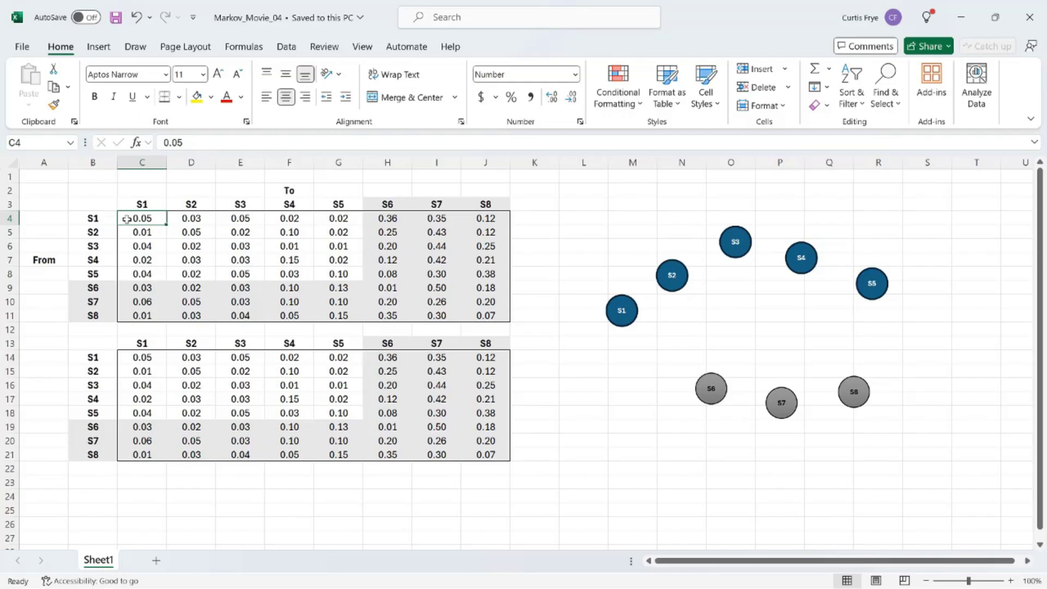
pyautogui.click(175, 219)
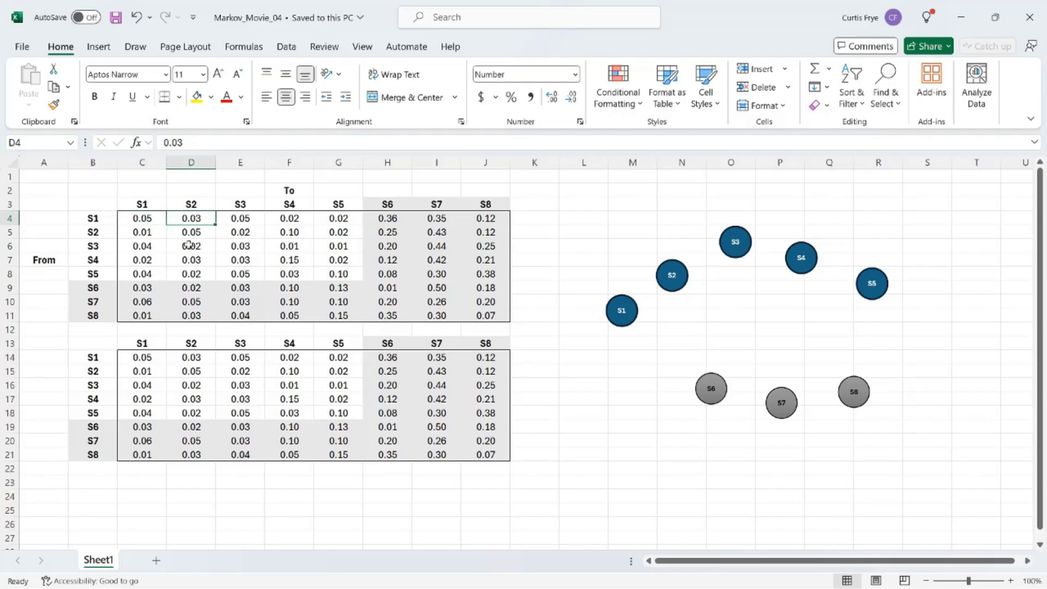
pyautogui.click(226, 219)
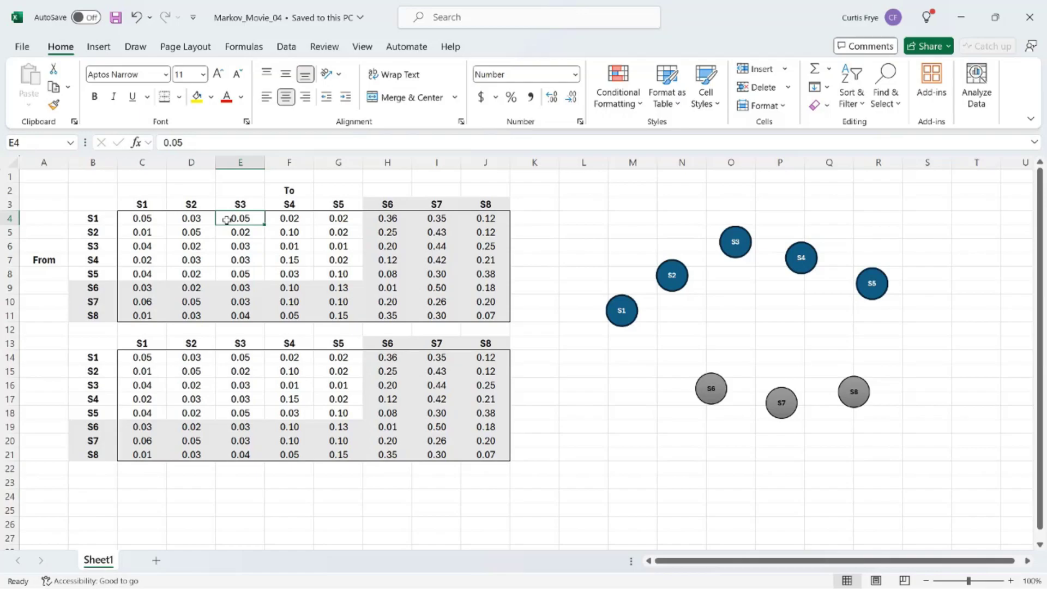
# Step: Enter =MMULT($C$4:$J$11,C14:J21) in C23 to multiply the transition matrix by its copy, with the first range absolute
pyautogui.click(124, 480)
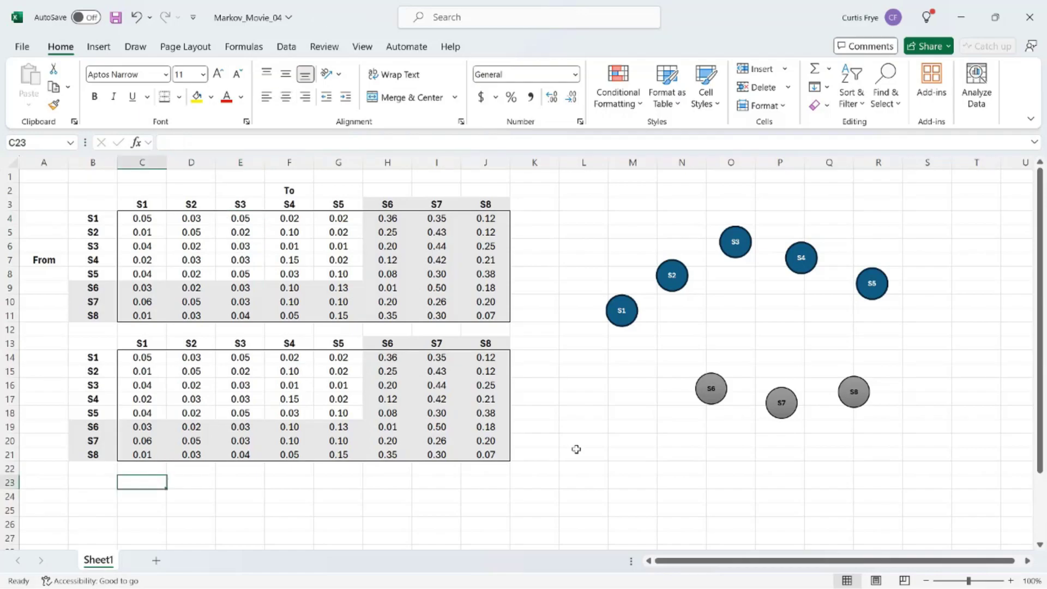
pyautogui.write('=')
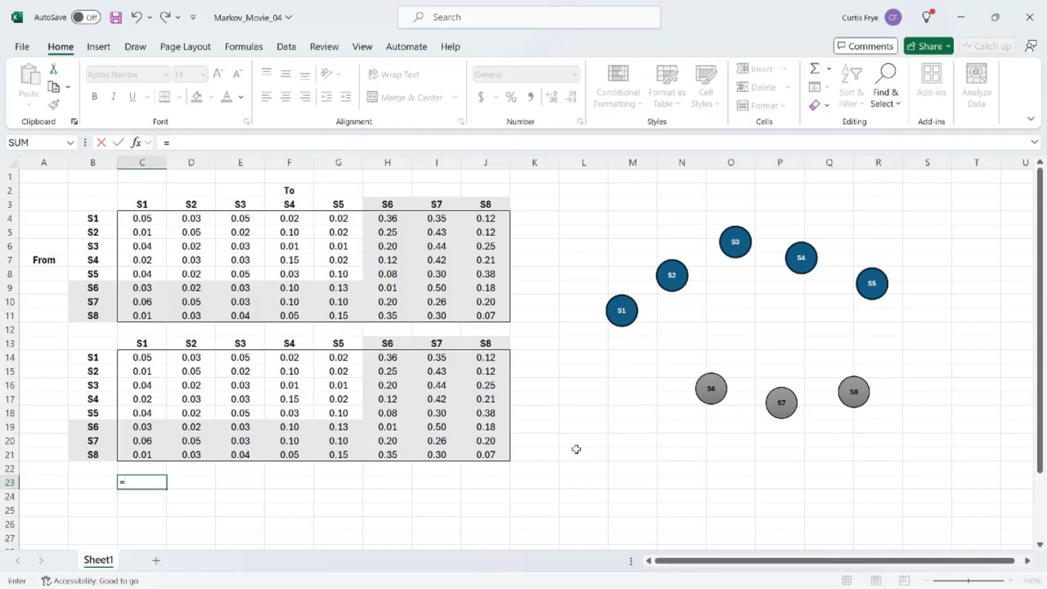
pyautogui.write('mm')
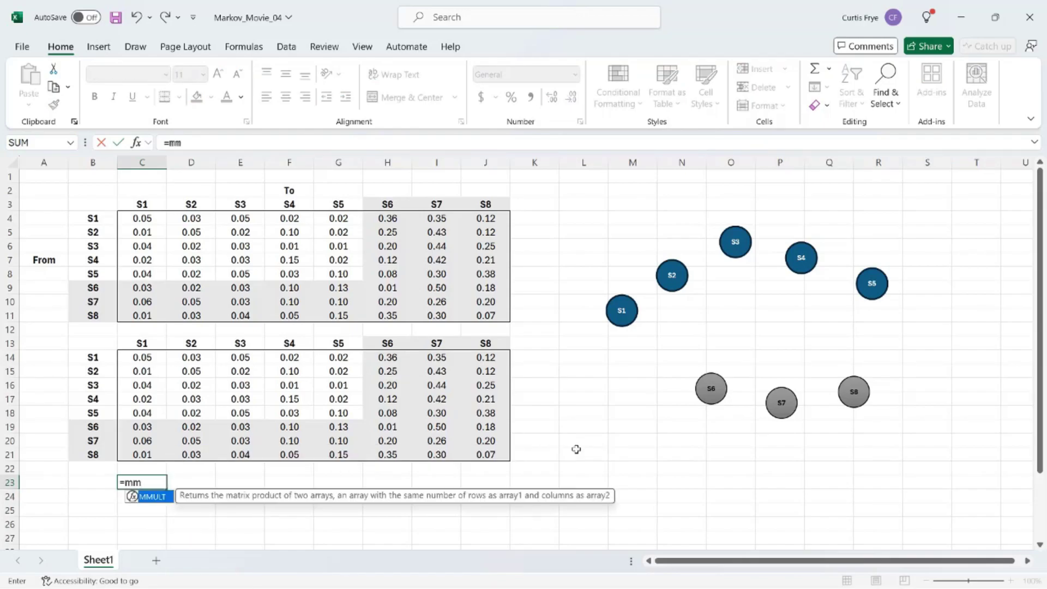
pyautogui.press('Tab')
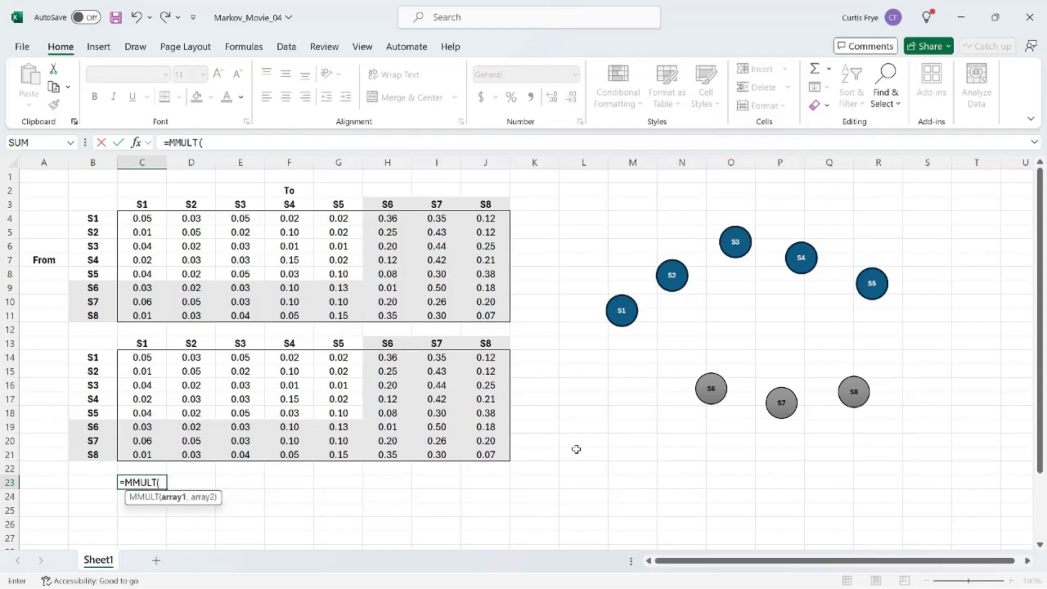
pyautogui.click(156, 218)
pyautogui.moveTo(155, 219); pyautogui.dragTo(493, 326)
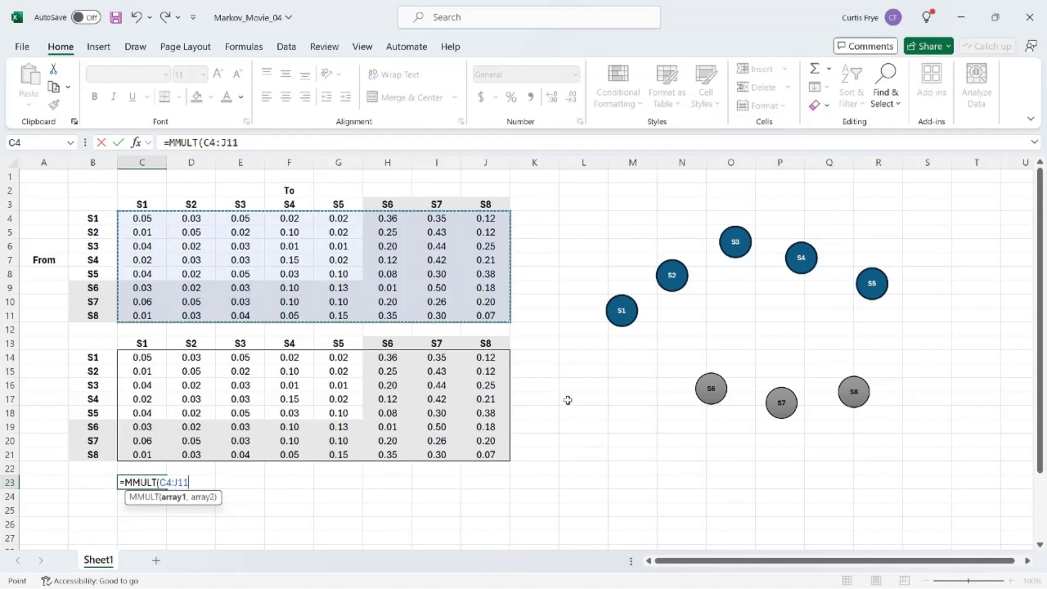
pyautogui.press('F4')
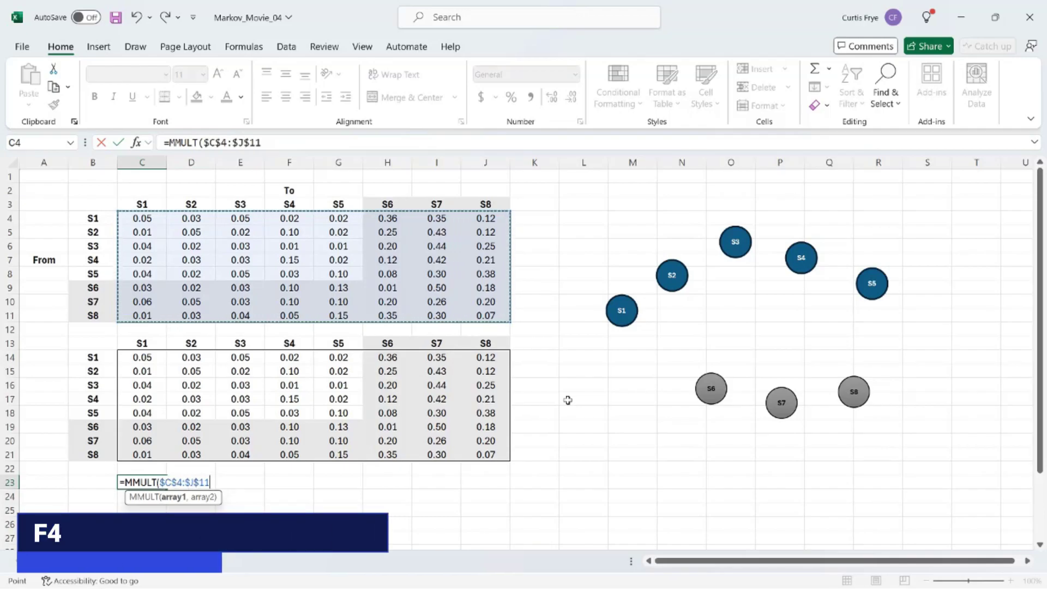
pyautogui.write(',')
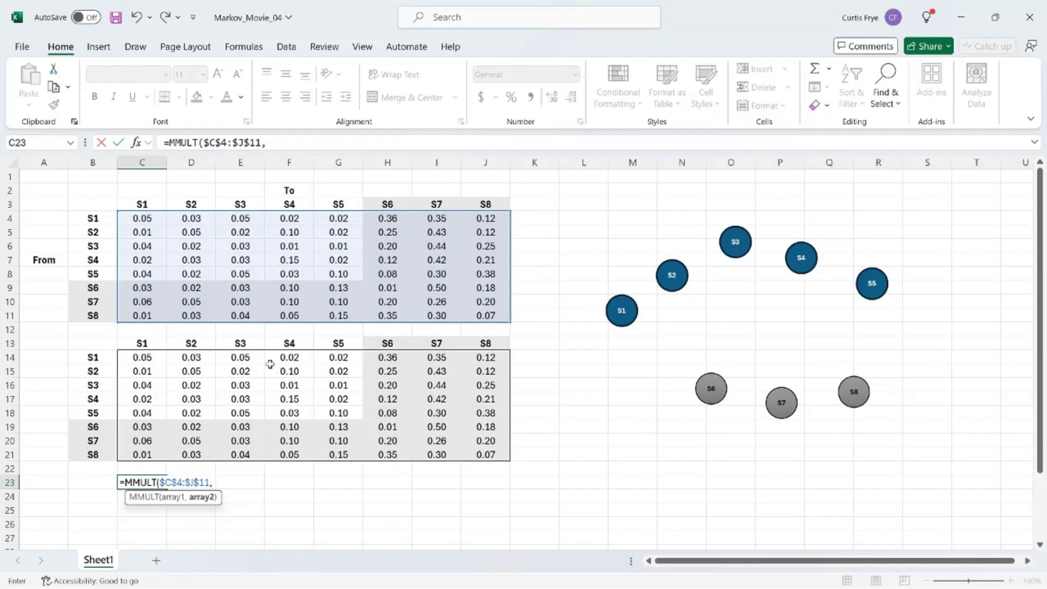
pyautogui.moveTo(151, 358); pyautogui.dragTo(484, 451)
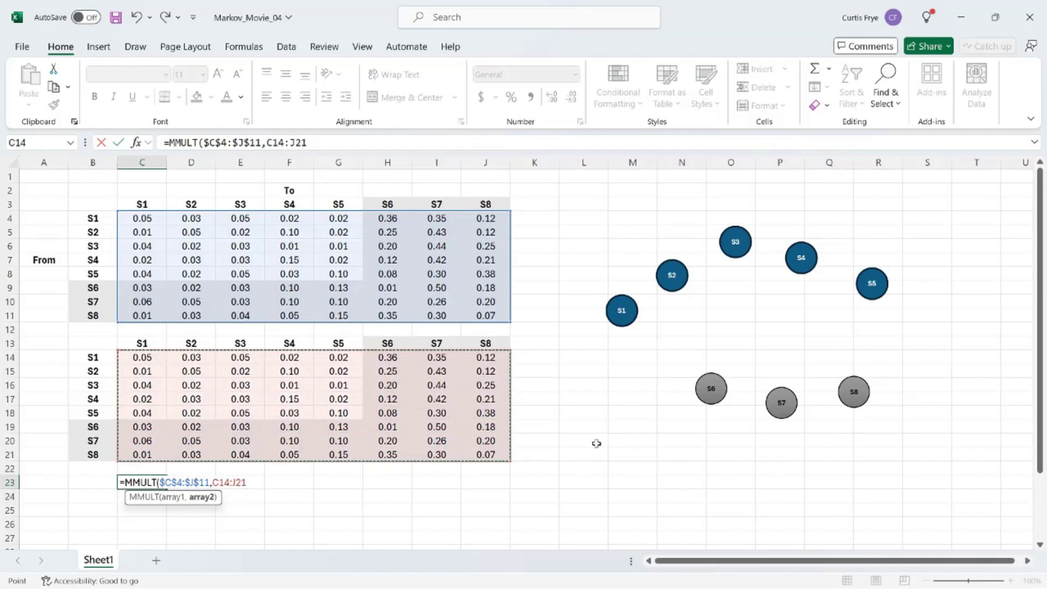
pyautogui.write(')')
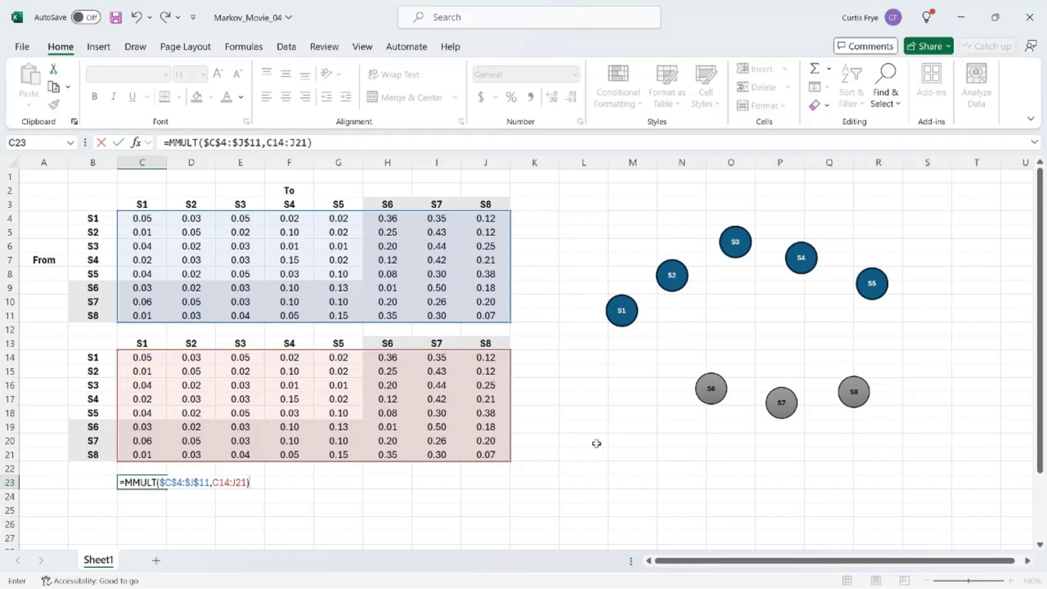
pyautogui.press('Return')
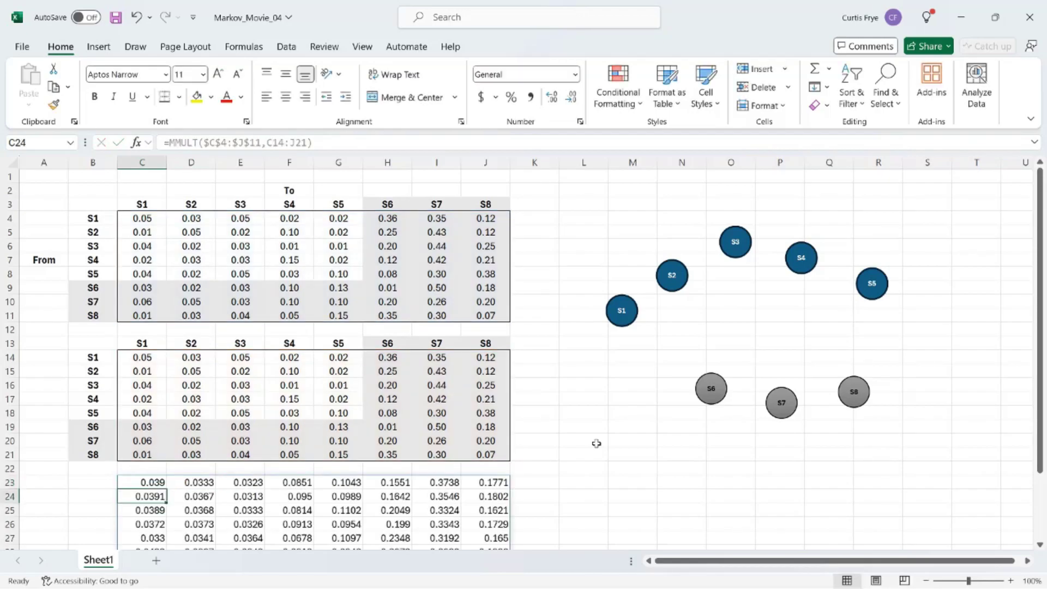
# Step: Copy the matrix multiplication formula from C23 to C32 to calculate the next transition matrix
pyautogui.scroll(-4, 596, 443)
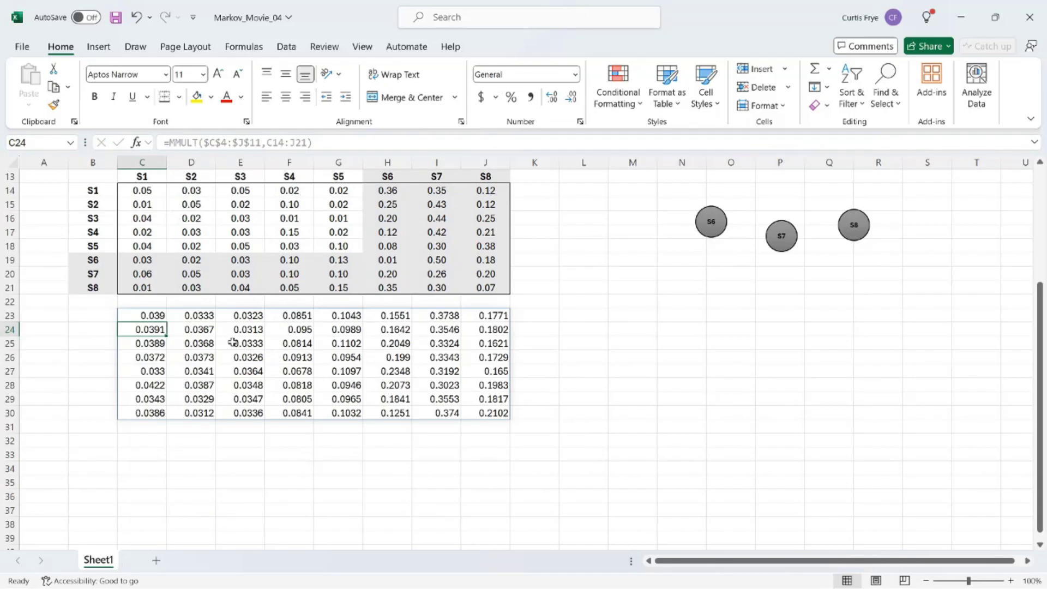
pyautogui.click(158, 316)
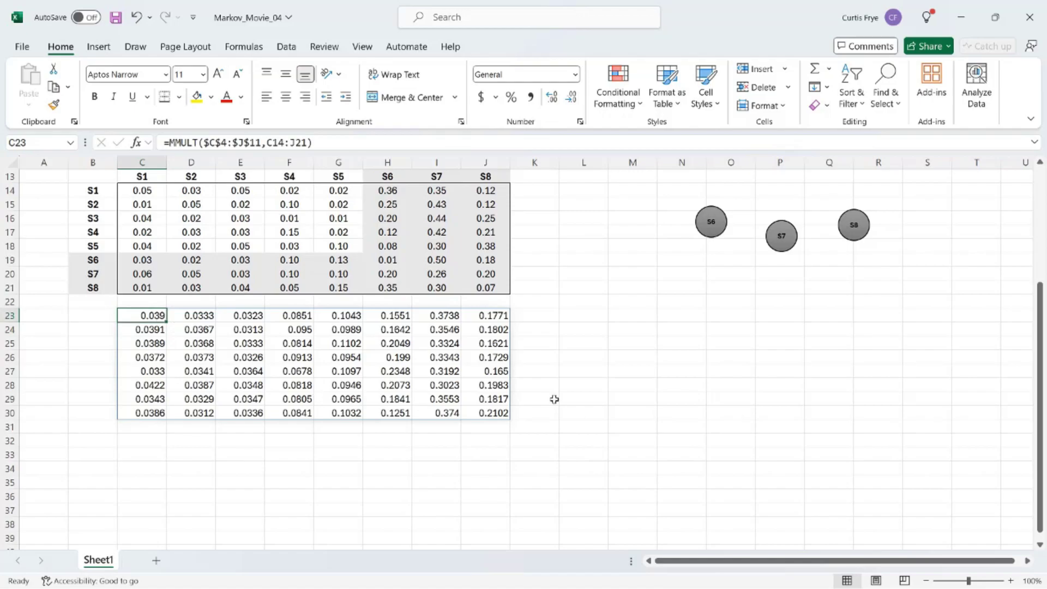
pyautogui.hotkey('ctrl', 'c')
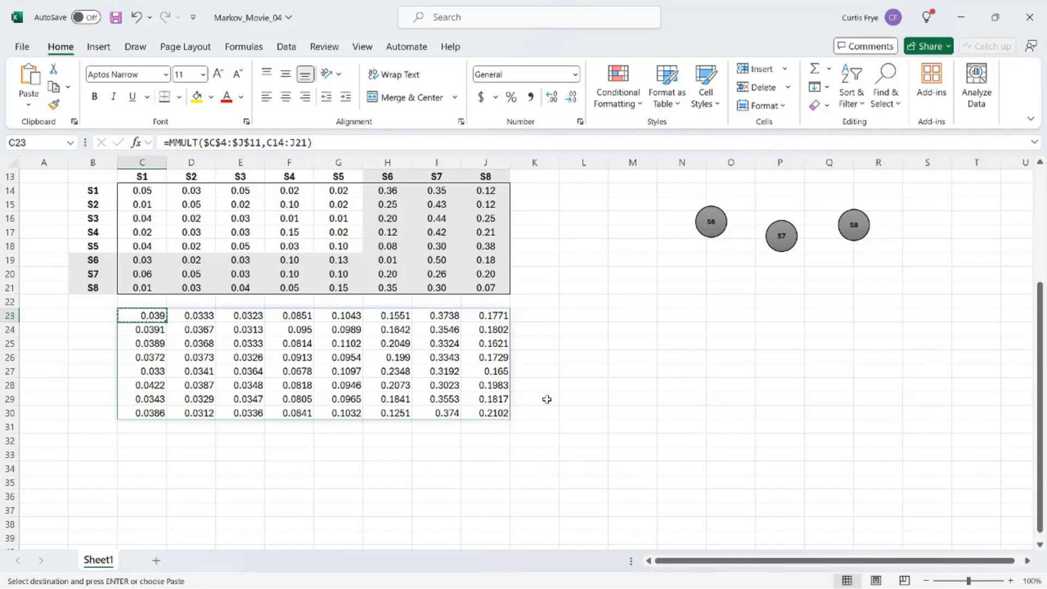
pyautogui.click(156, 443)
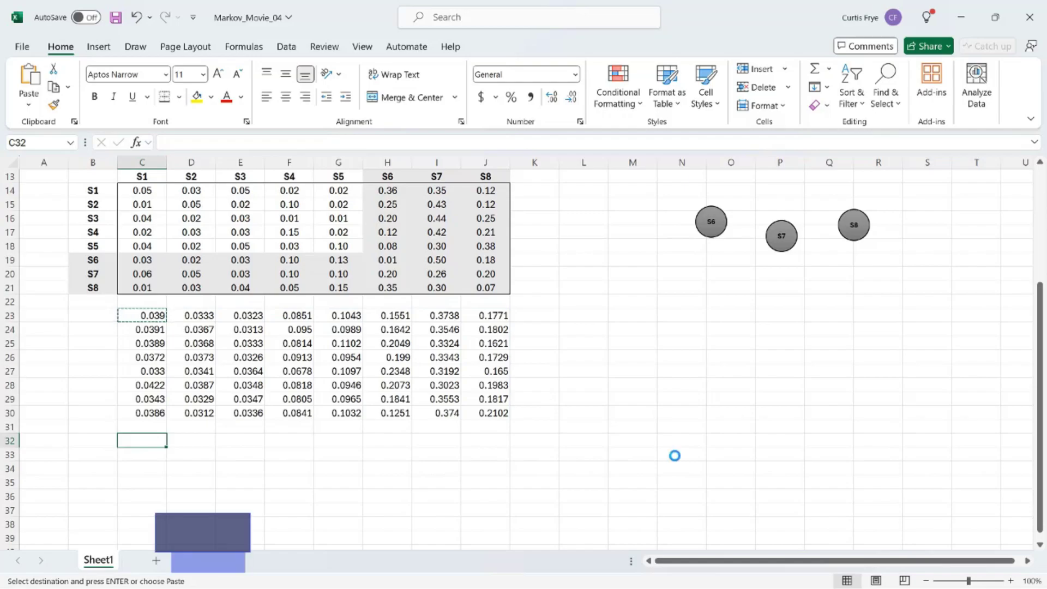
pyautogui.hotkey('ctrl', 'v')
# Step: Copy the matrix multiplication formula from C32 to C41 for another iteration
pyautogui.scroll(-3, 674, 451)
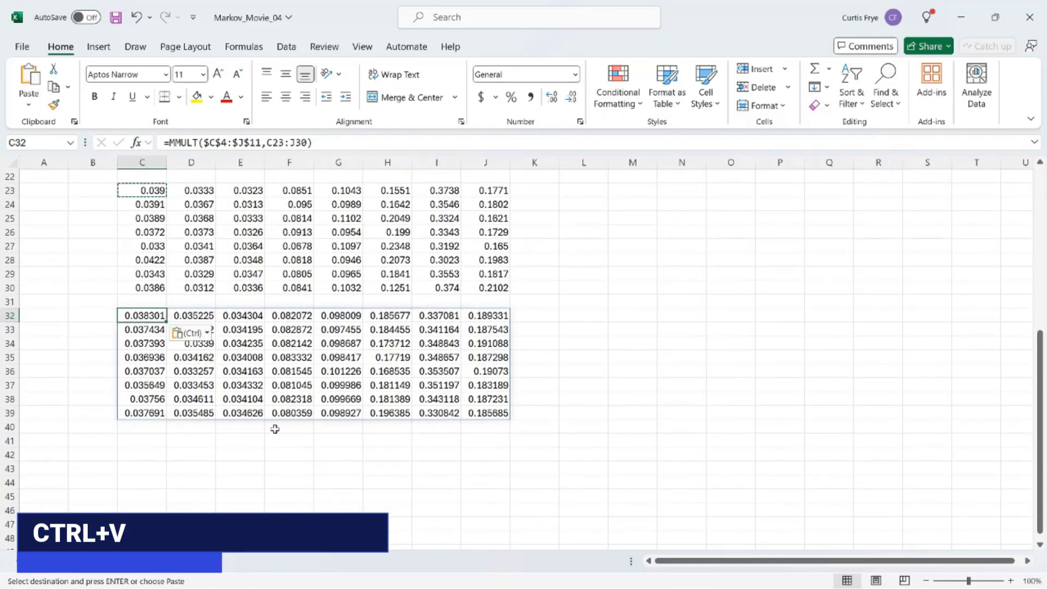
pyautogui.hotkey('ctrl', 'c')
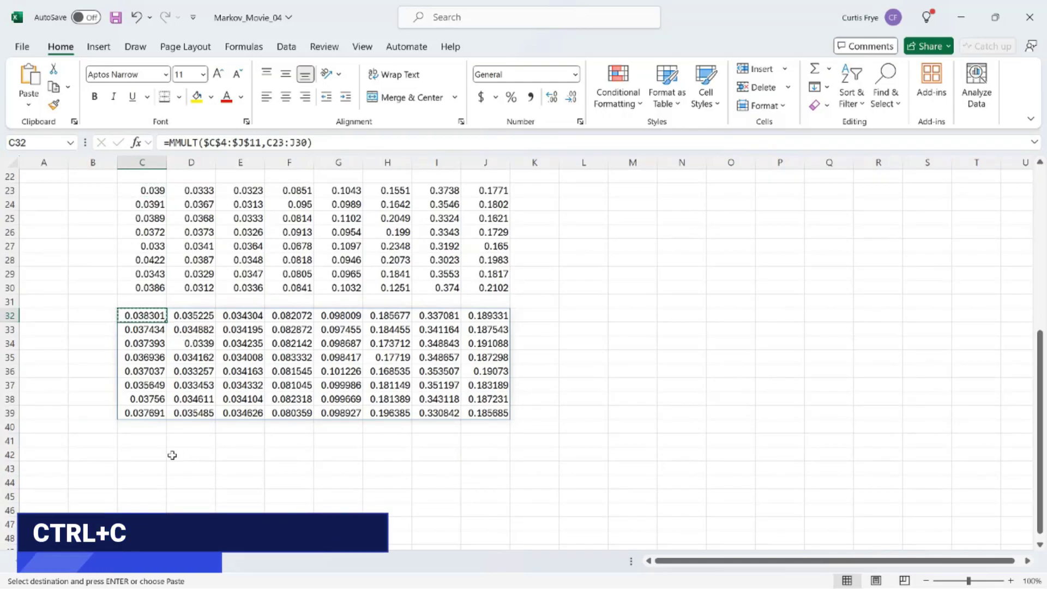
pyautogui.click(156, 439)
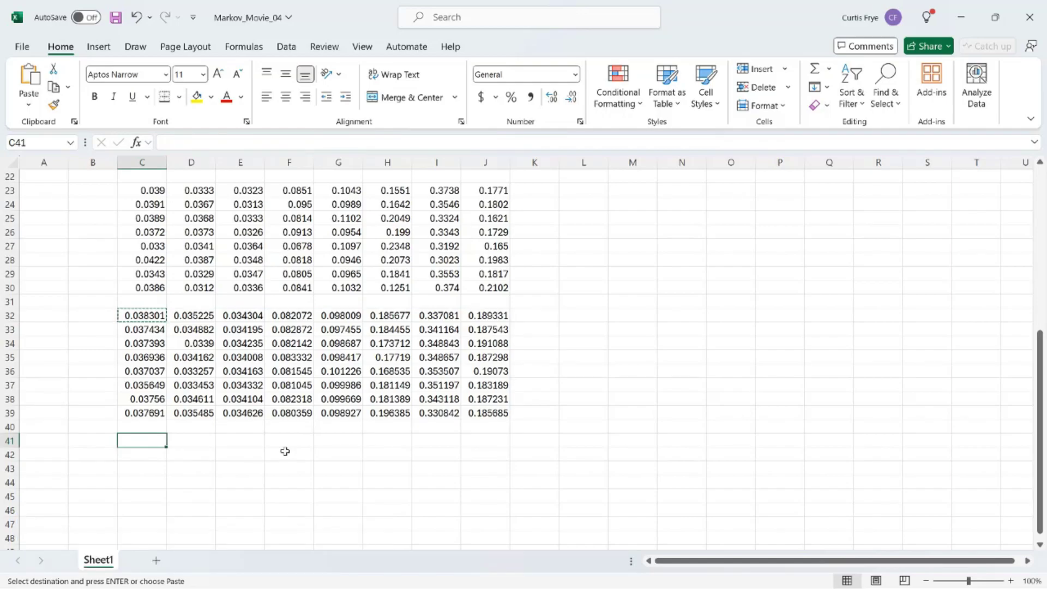
pyautogui.hotkey('ctrl', 'v')
# Step: Copy the matrix multiplication formula from C41 to C50 for another iteration
pyautogui.scroll(-4, 284, 452)
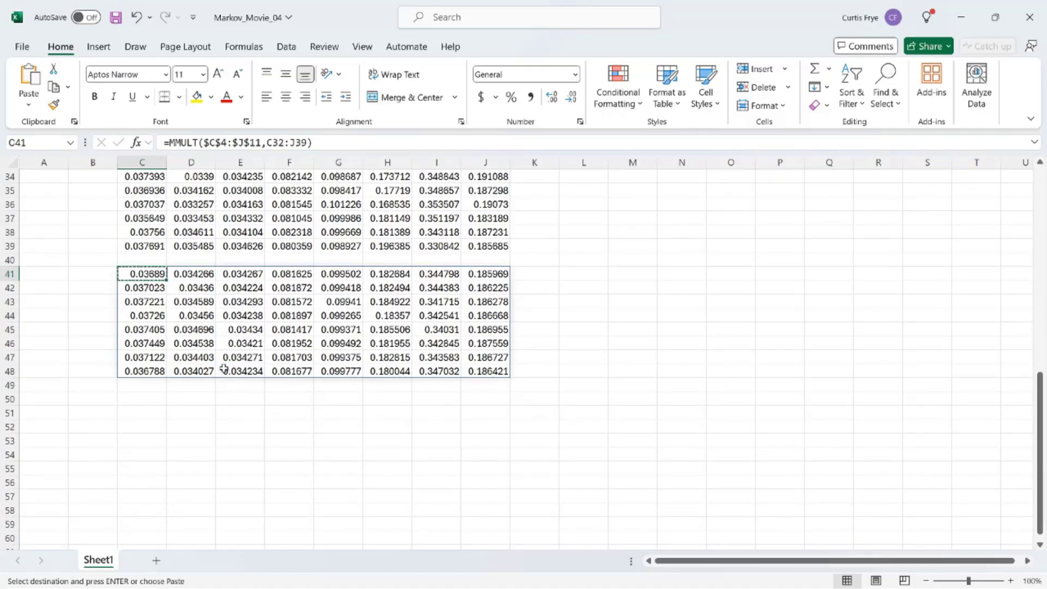
pyautogui.hotkey('ctrl', 'c')
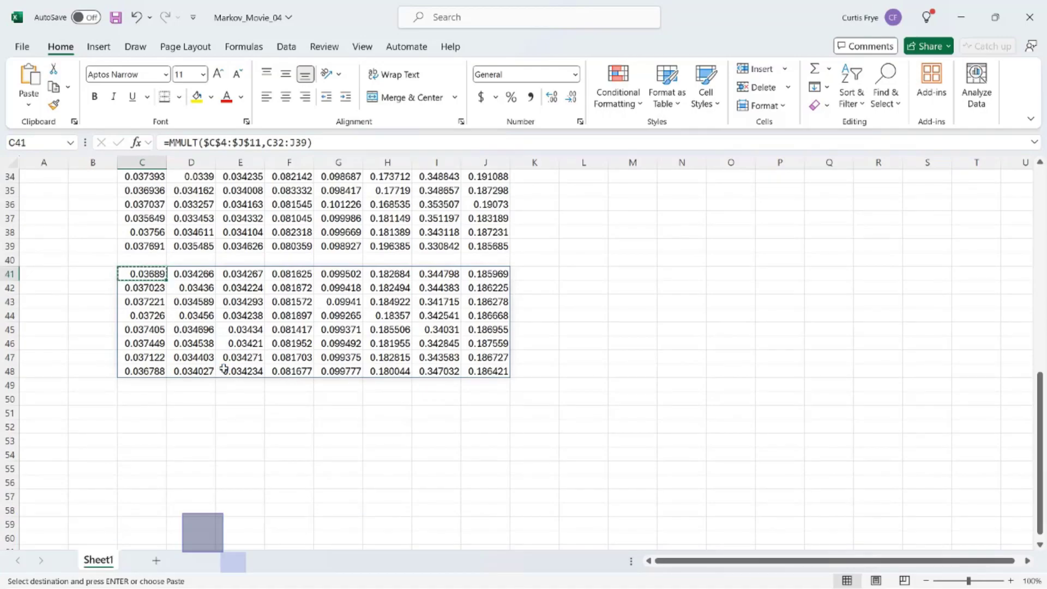
pyautogui.click(143, 398)
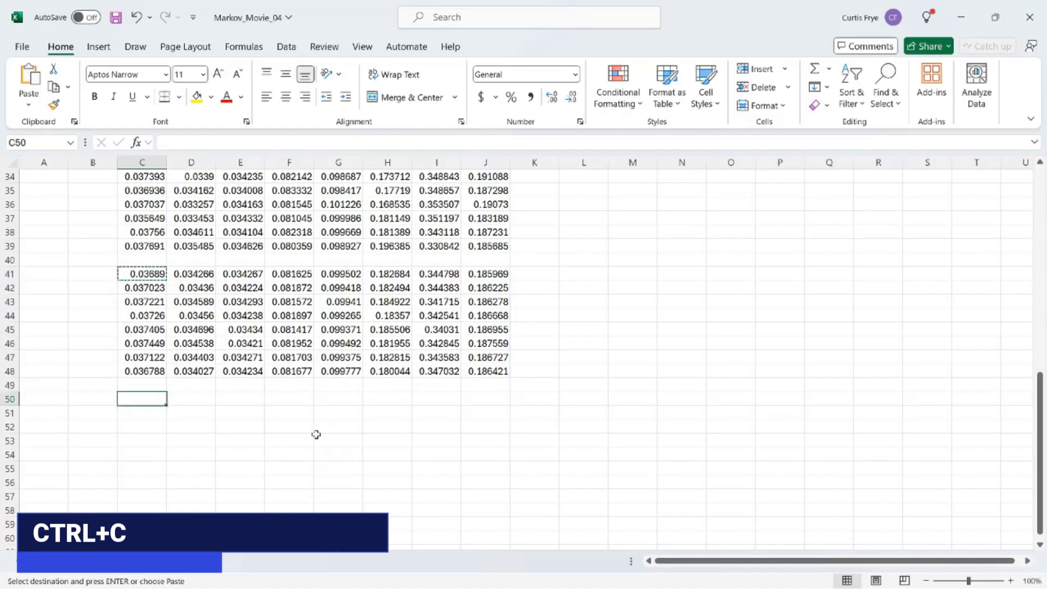
pyautogui.hotkey('ctrl', 'v')
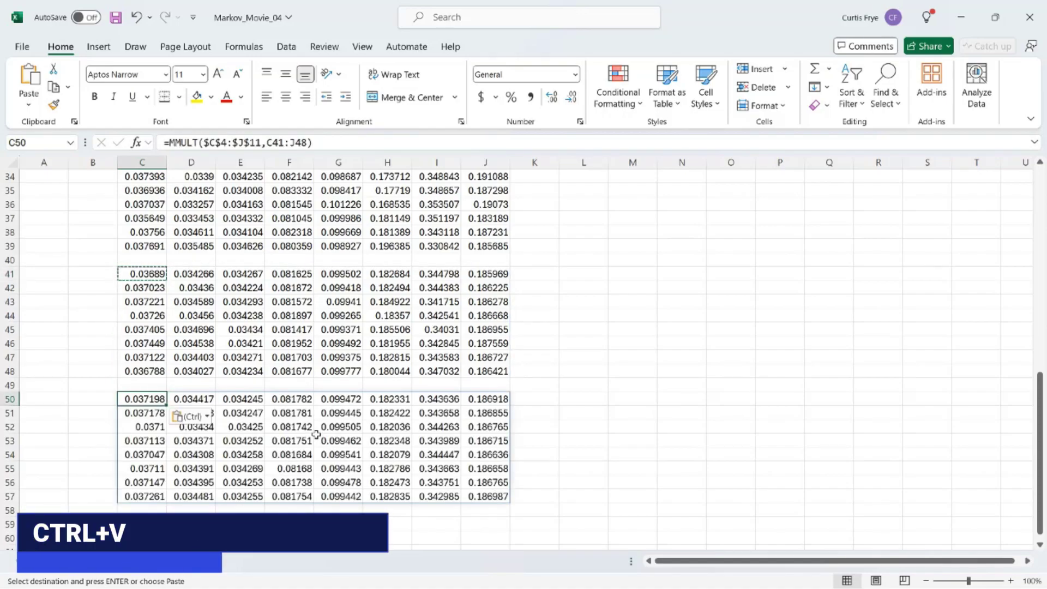
# Step: Copy the matrix multiplication formula from C50 to C59 for another iteration
pyautogui.scroll(-3, 315, 434)
pyautogui.hotkey('ctrl', 'c')
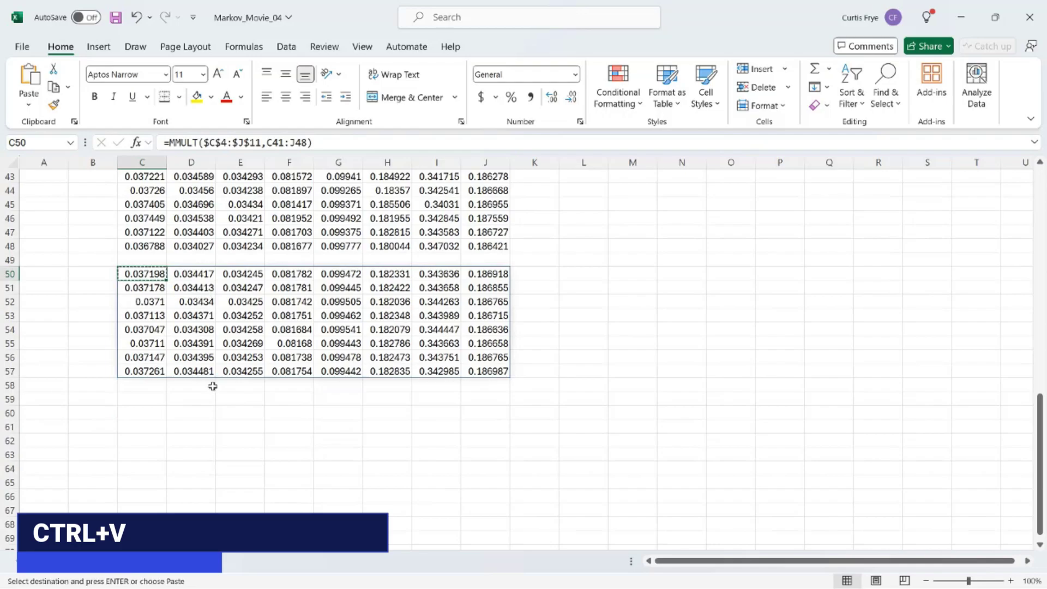
pyautogui.click(148, 397)
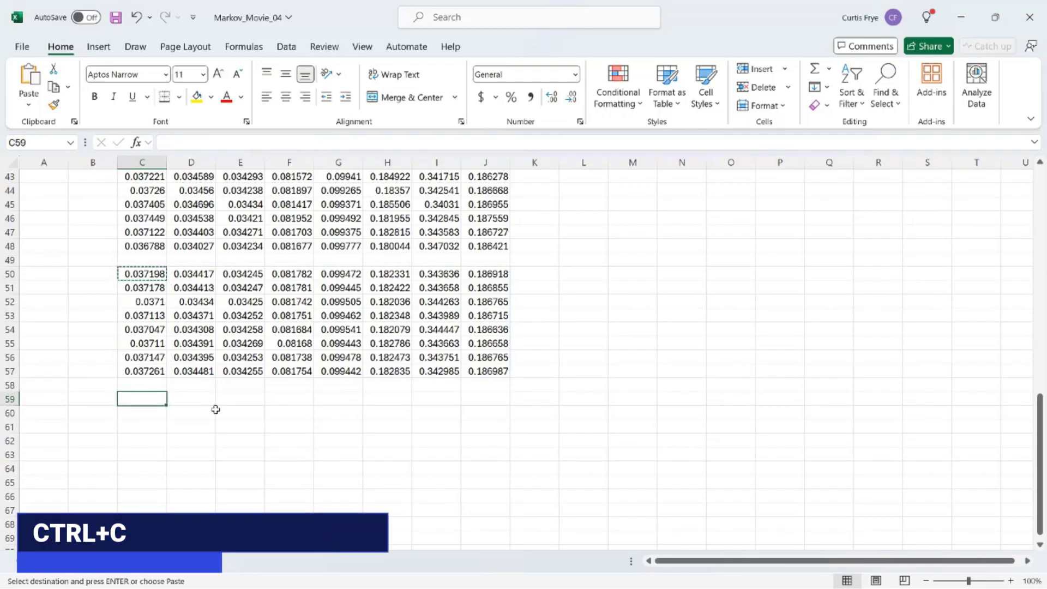
pyautogui.hotkey('ctrl', 'v')
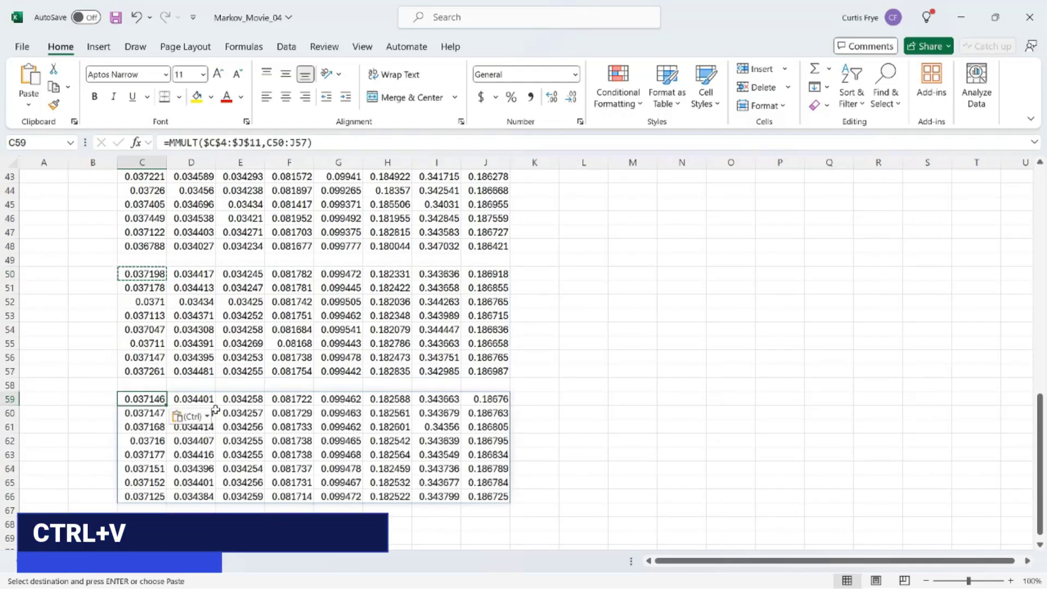
# Step: Copy the matrix multiplication formula from C59 to C68 for another iteration
pyautogui.scroll(-3, 216, 409)
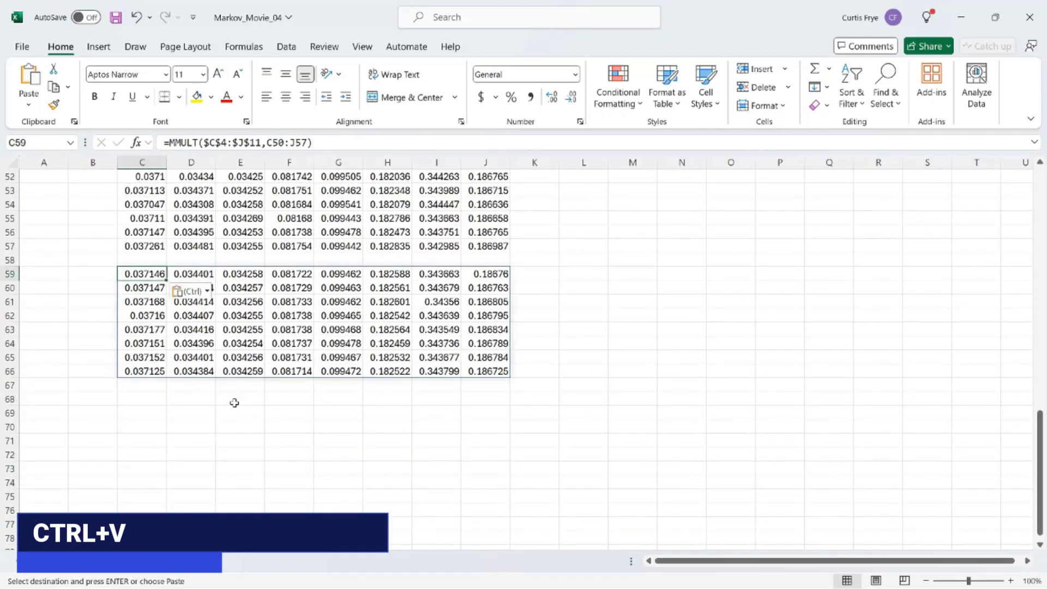
pyautogui.hotkey('ctrl', 'c')
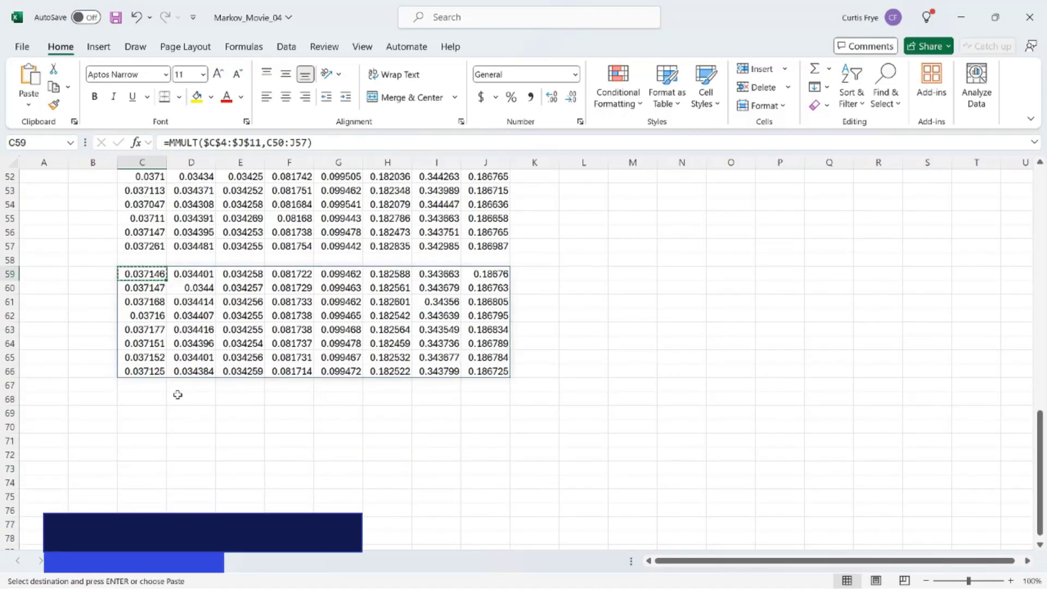
pyautogui.click(147, 398)
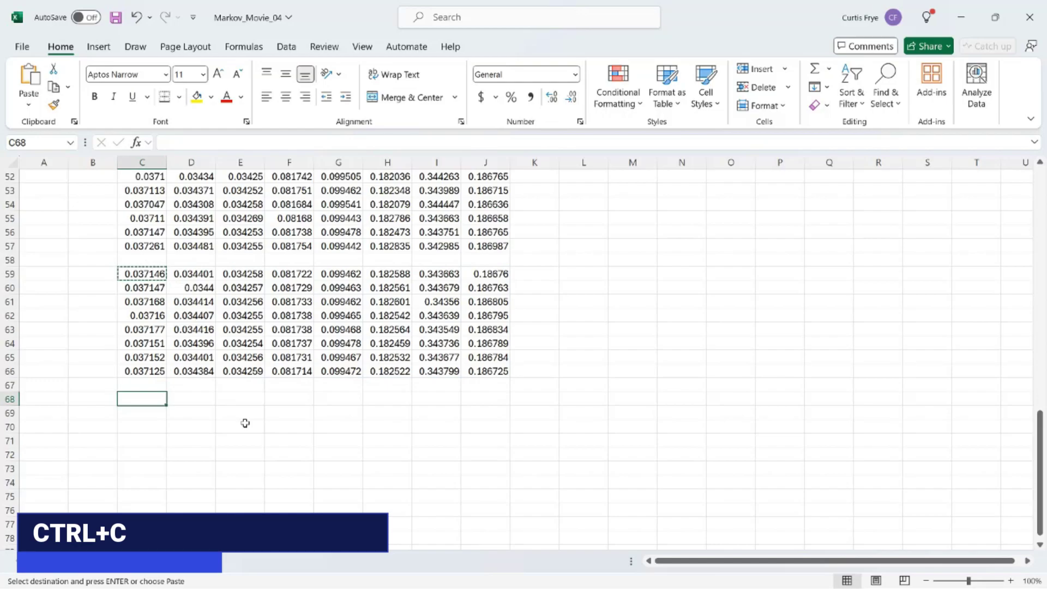
pyautogui.hotkey('ctrl', 'v')
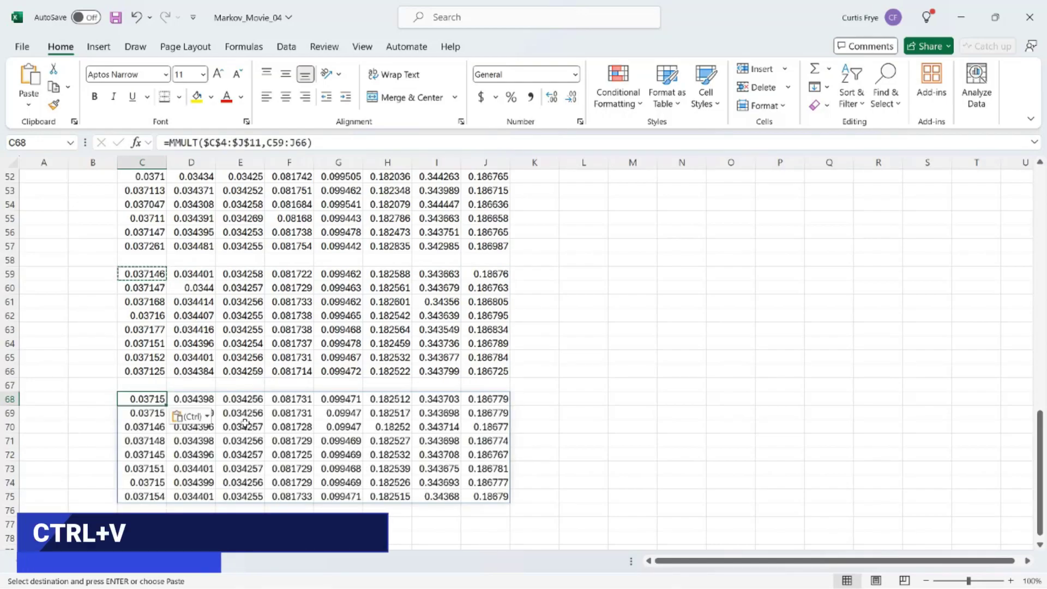
# Step: Copy the matrix multiplication formula from C68 to C77 for another iteration
pyautogui.scroll(-2, 245, 423)
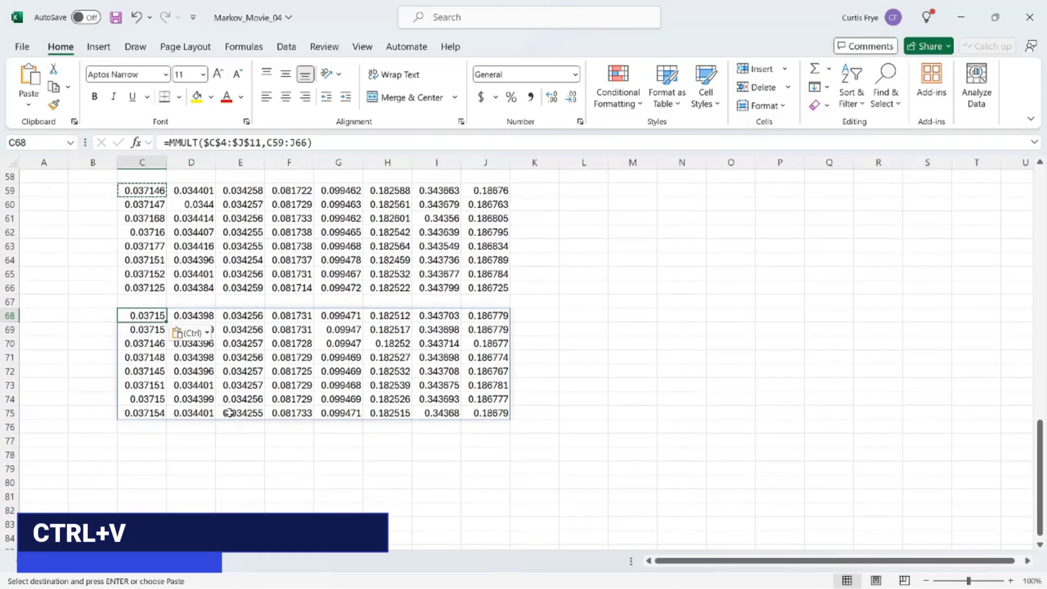
pyautogui.hotkey('ctrl', 'c')
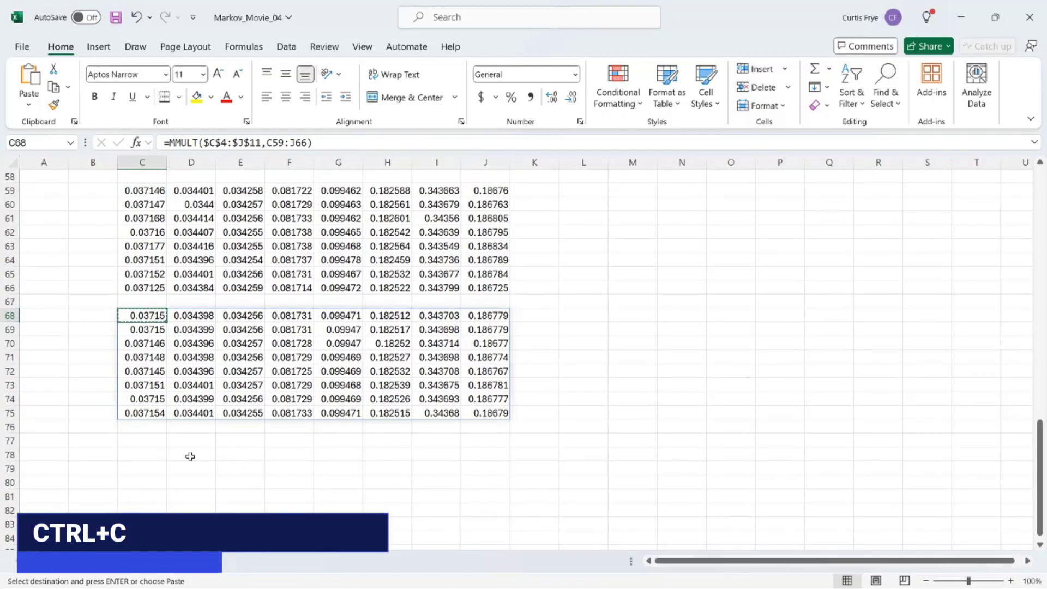
pyautogui.click(147, 444)
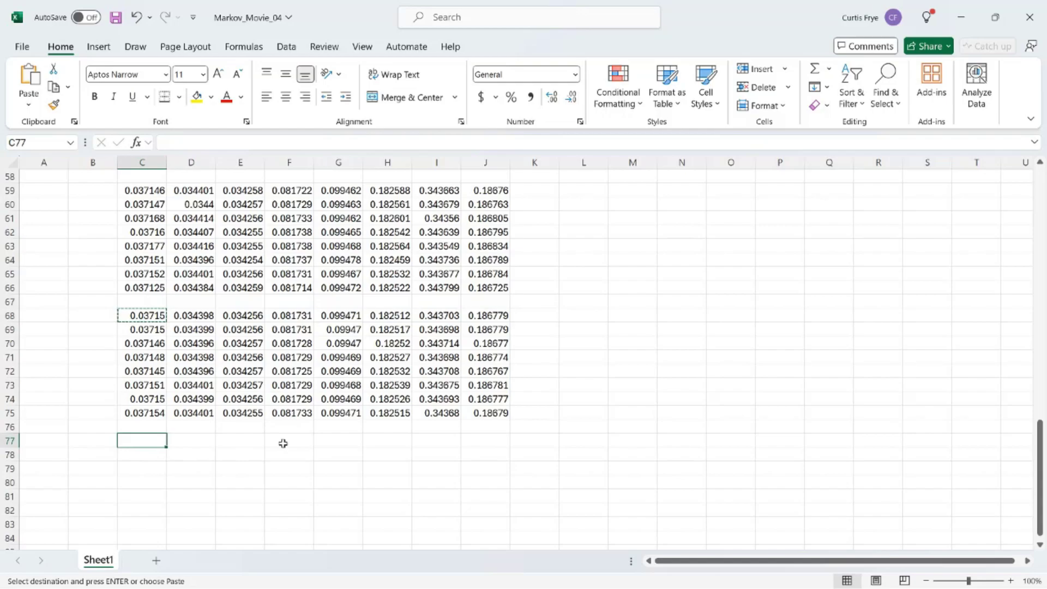
pyautogui.hotkey('ctrl', 'v')
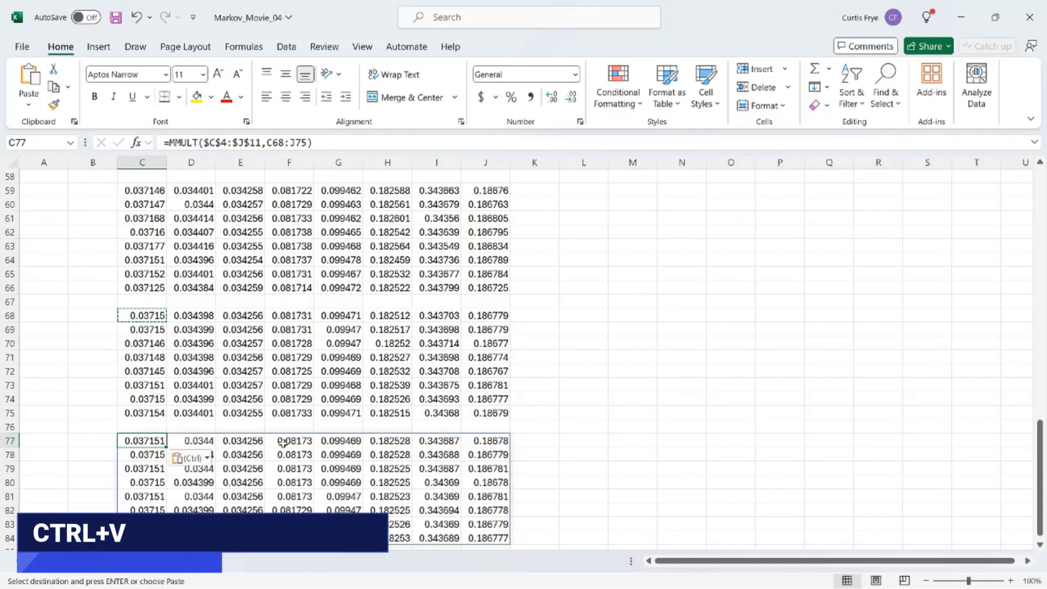
pyautogui.scroll(-2, 283, 442)
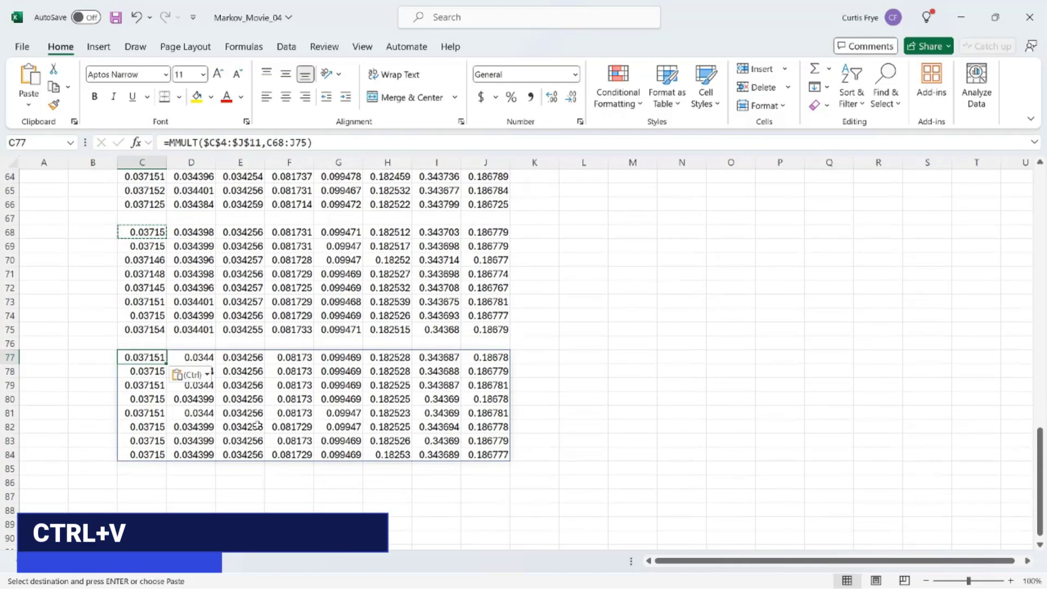
# Step: Copy the matrix multiplication formula from C77 to C86 for another iteration
pyautogui.hotkey('ctrl', 'c')
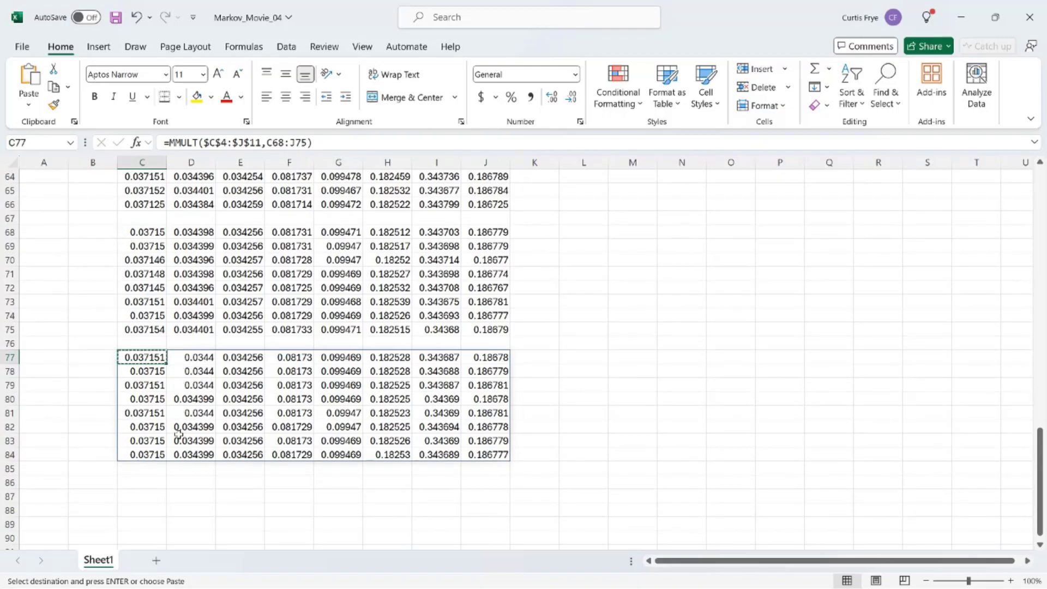
pyautogui.scroll(-3, 179, 433)
pyautogui.scroll(2, 179, 434)
pyautogui.hotkey('ctrl', 'c')
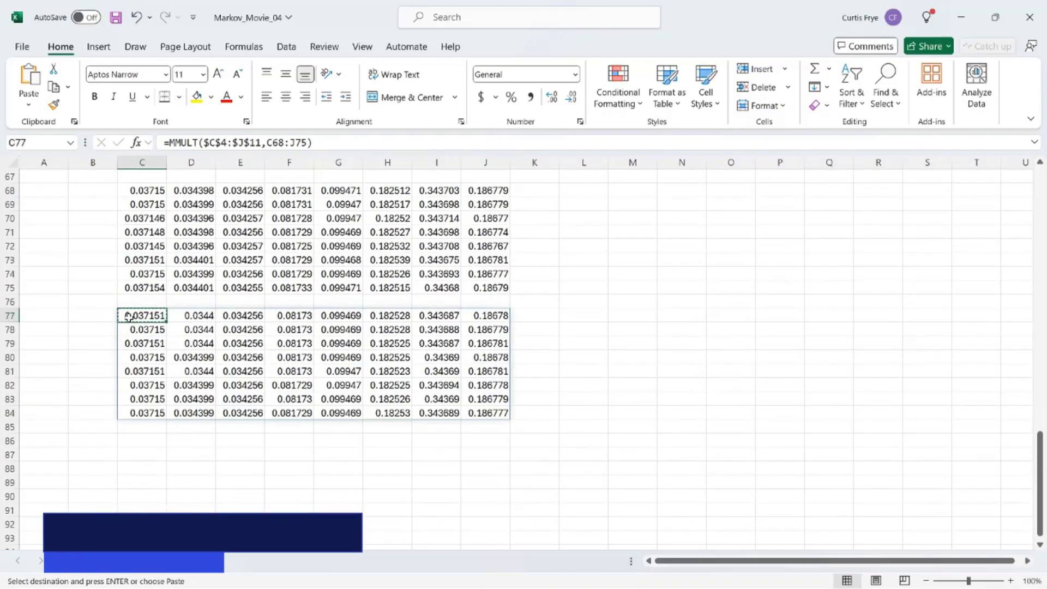
pyautogui.click(144, 440)
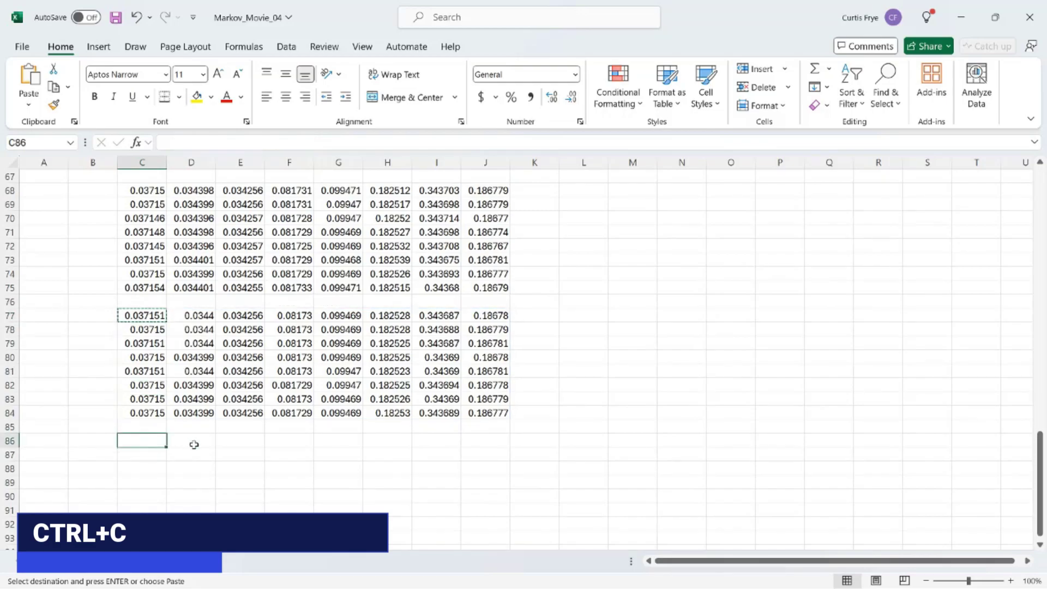
pyautogui.hotkey('ctrl', 'v')
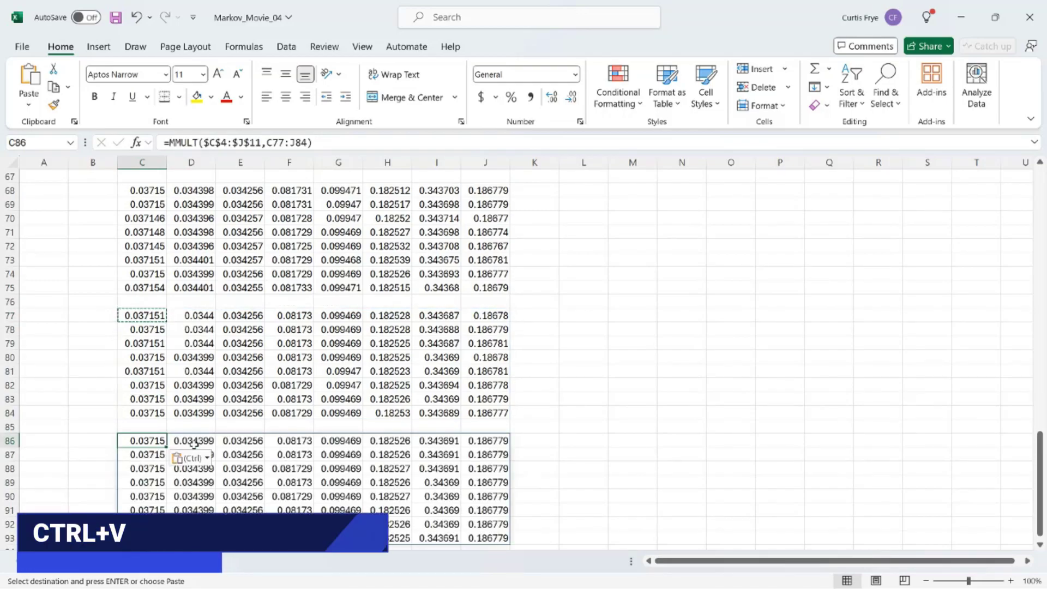
# Step: Examine the probabilities of the last iteration state by state across D86 to J86, comparing each column's rows for convergence
pyautogui.scroll(-1, 194, 442)
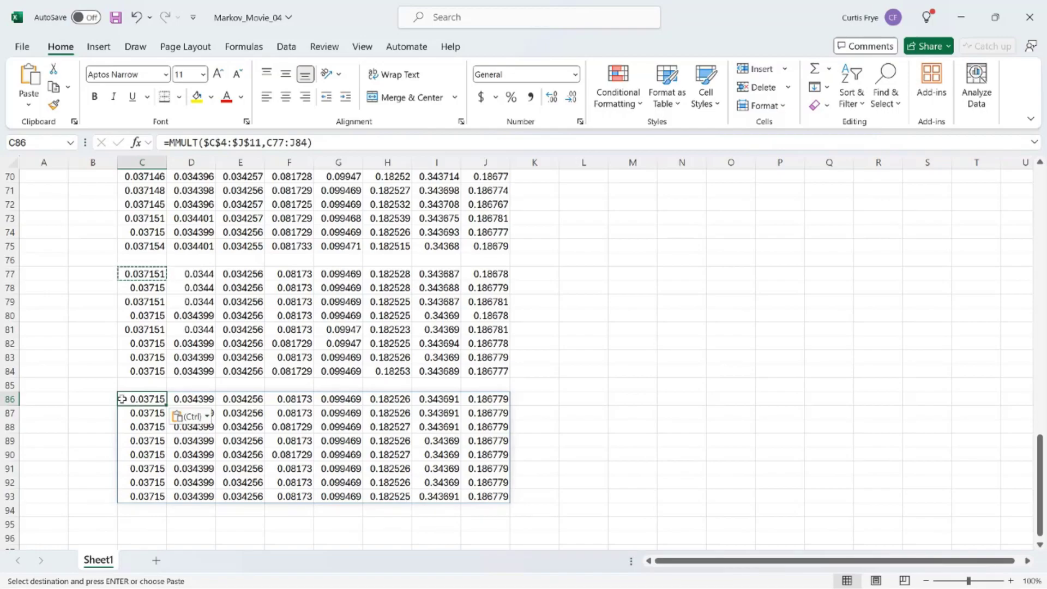
pyautogui.click(183, 399)
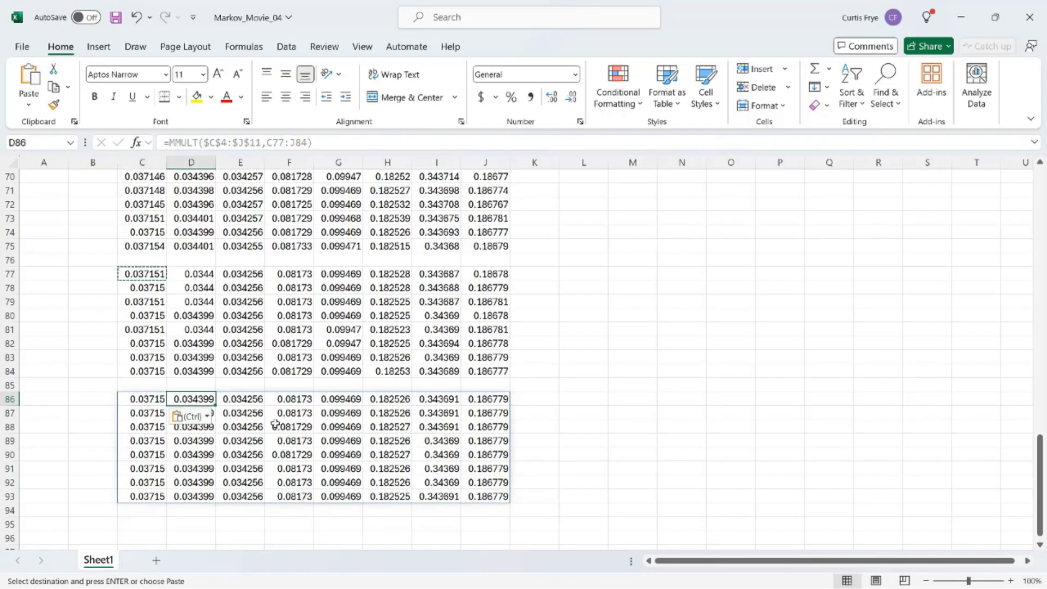
pyautogui.click(252, 403)
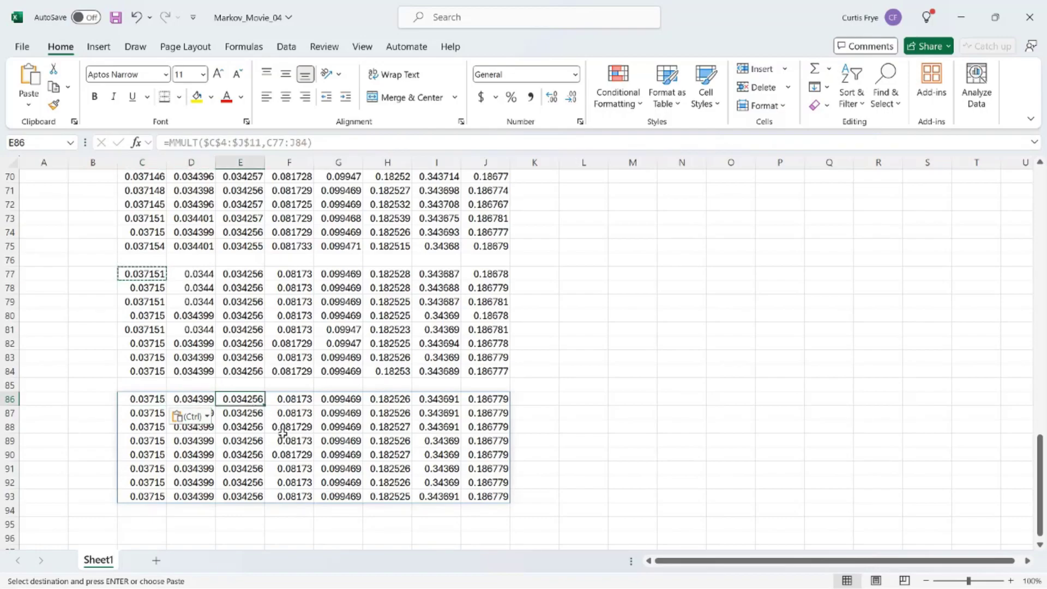
pyautogui.click(282, 402)
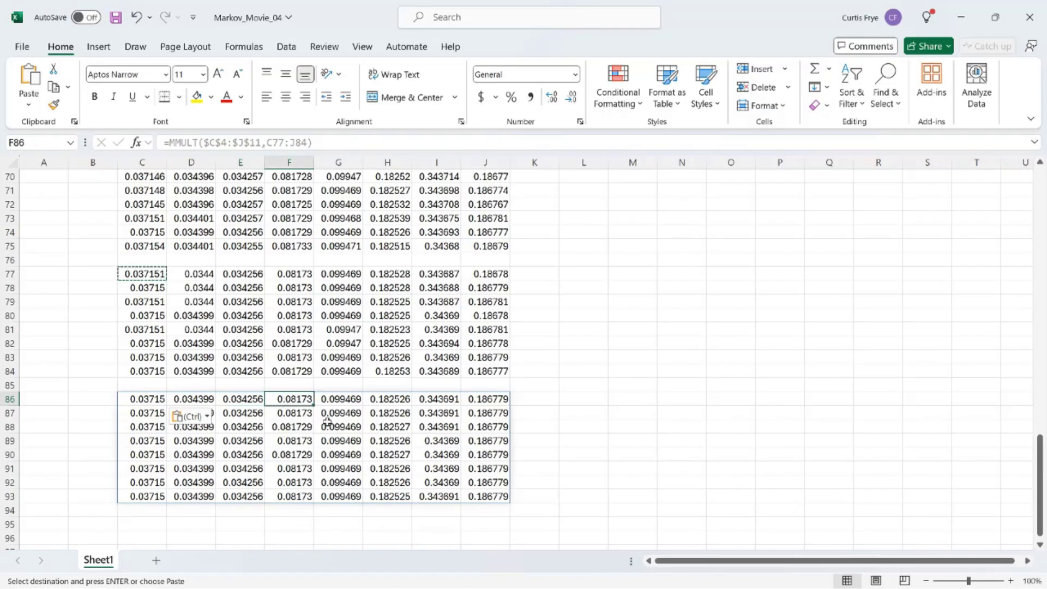
pyautogui.click(329, 404)
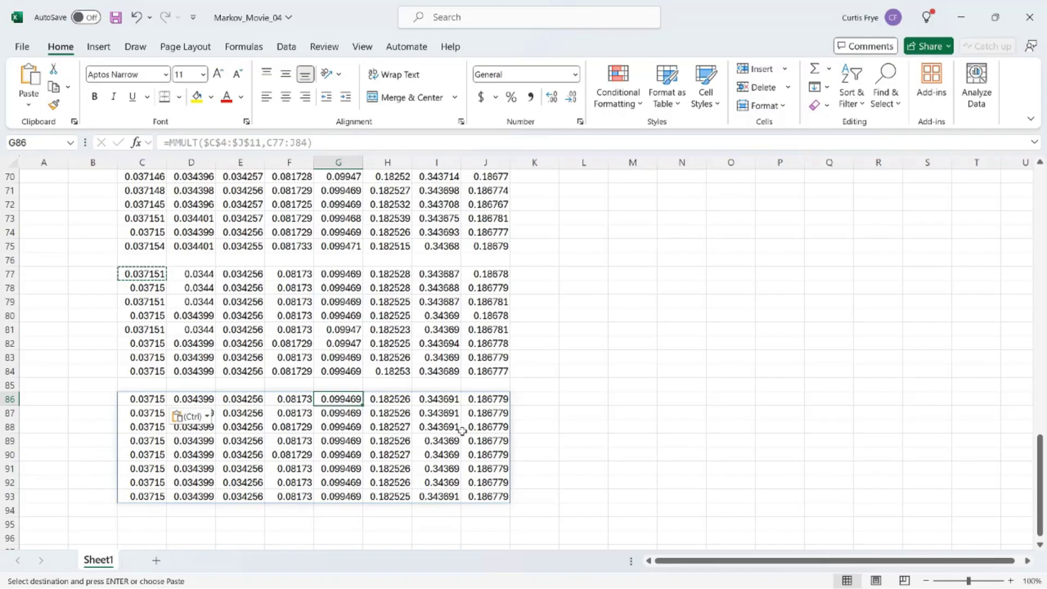
pyautogui.click(395, 403)
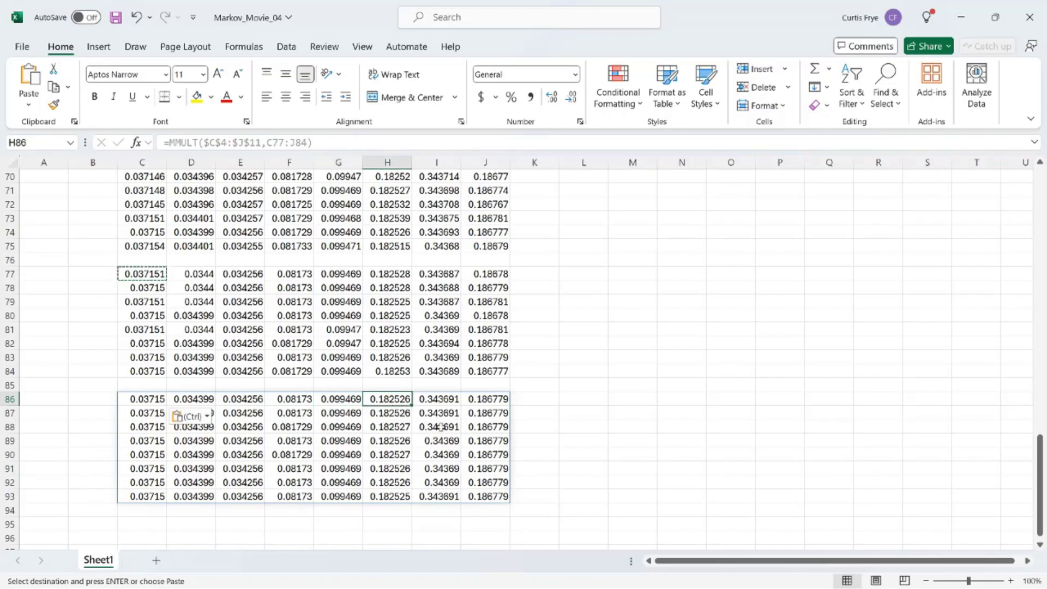
pyautogui.click(442, 403)
pyautogui.click(407, 406)
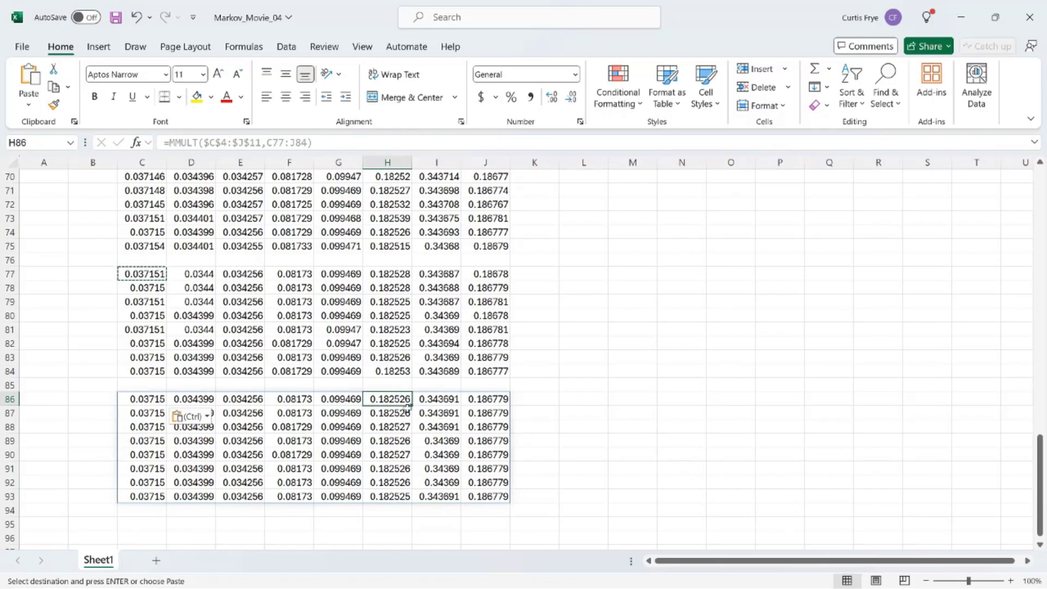
pyautogui.click(434, 401)
pyautogui.click(485, 401)
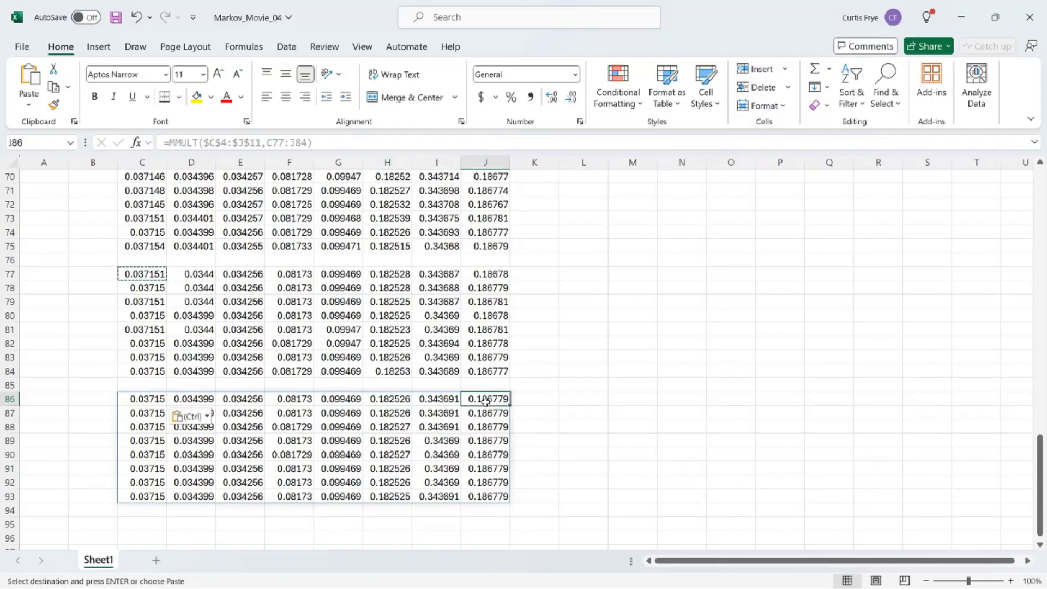